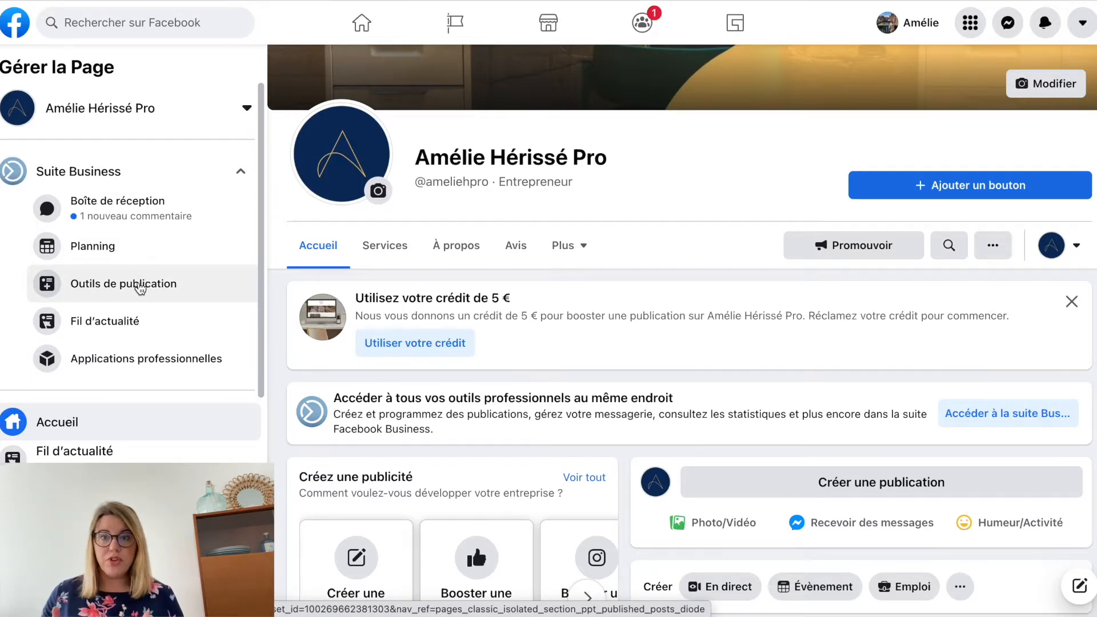
Open the page's publishing tools and view the scheduled posts and the drafts.
{"action": "left_click", "coordinate": [140, 288]}
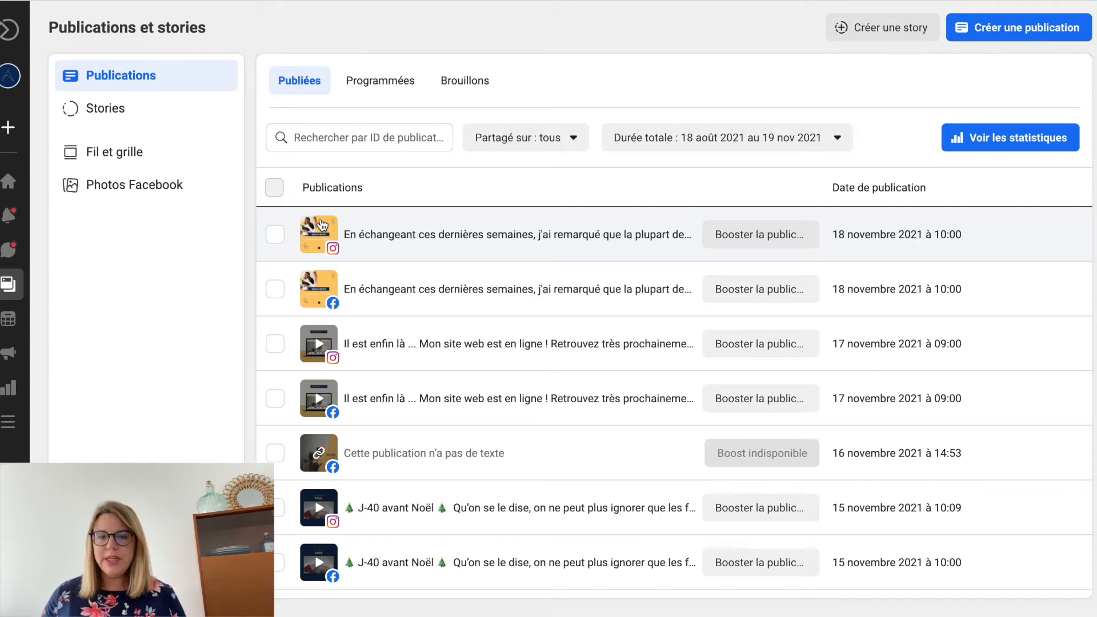
{"action": "left_click", "coordinate": [401, 81]}
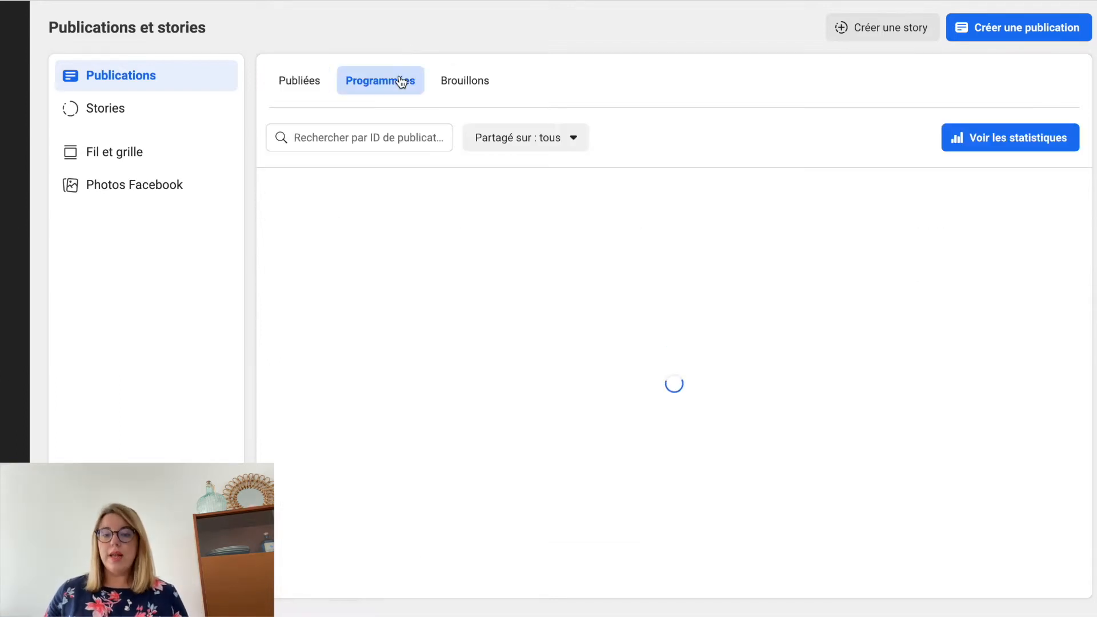
{"action": "left_click", "coordinate": [467, 85]}
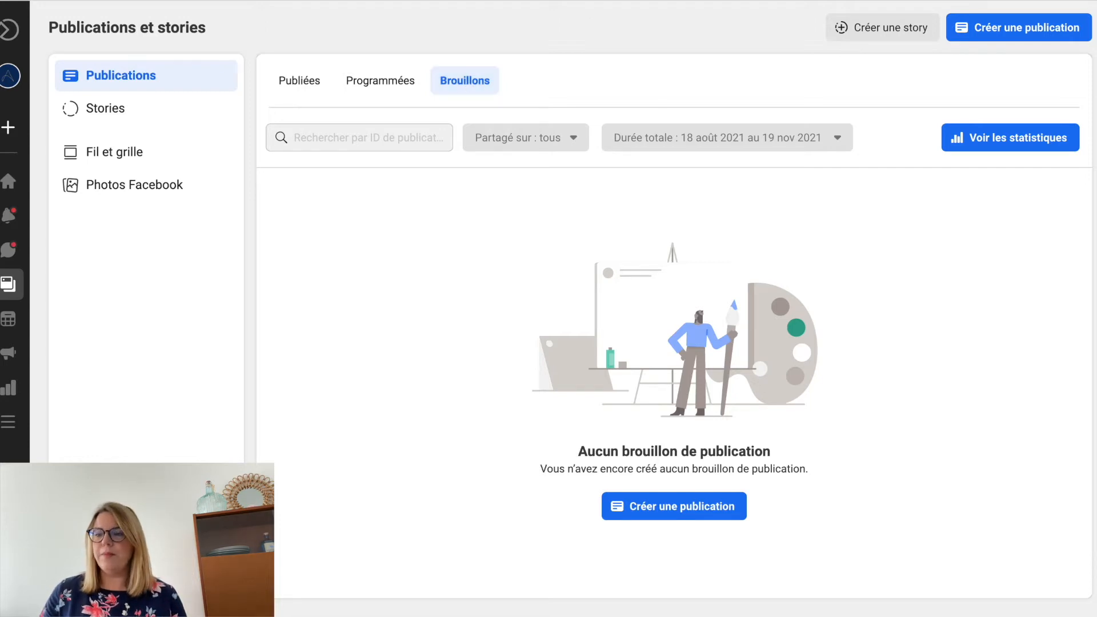
Start a new post for both Facebook and Instagram with the text "Hello la communauté !! Une nouvelle formation est disponible sur ma chaîne YouTube 🚀".
{"action": "left_click", "coordinate": [1012, 40]}
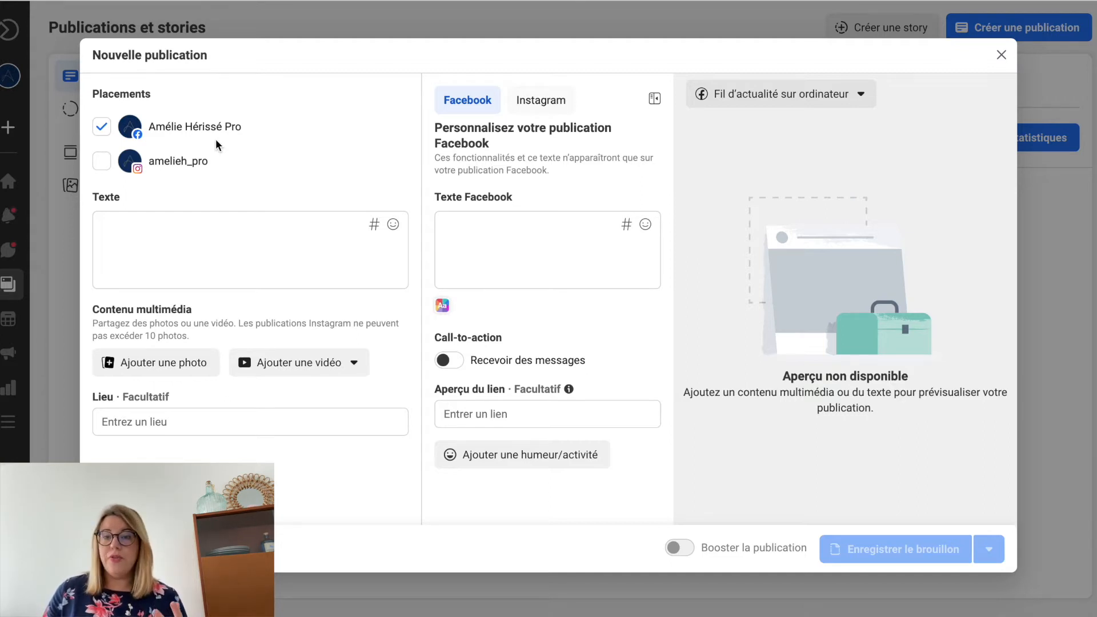
{"action": "left_click", "coordinate": [102, 173]}
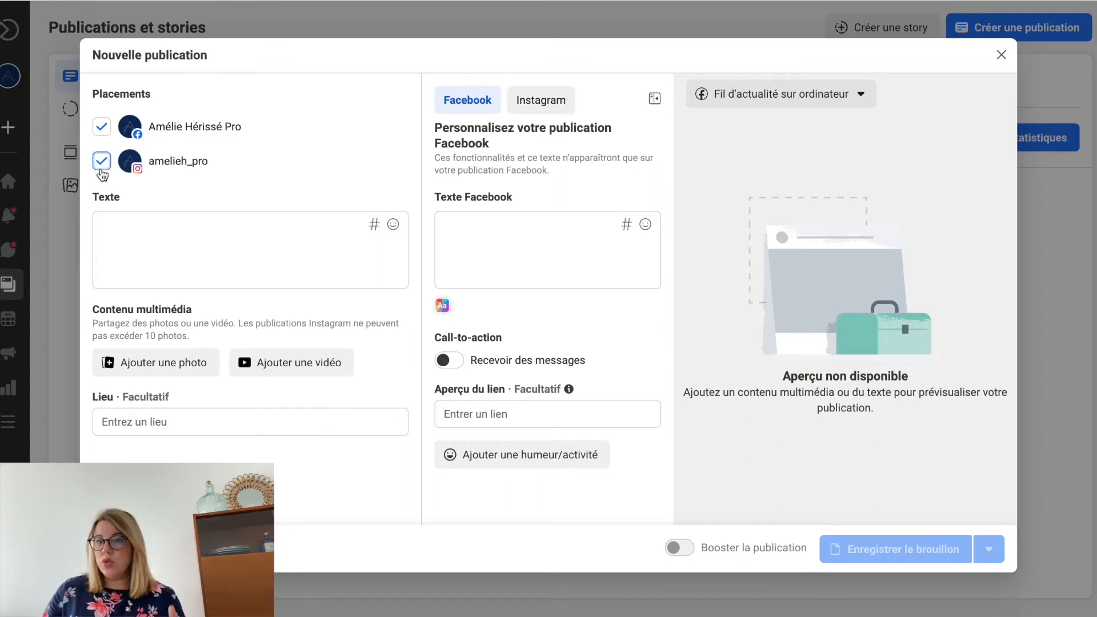
{"action": "left_click", "coordinate": [209, 266]}
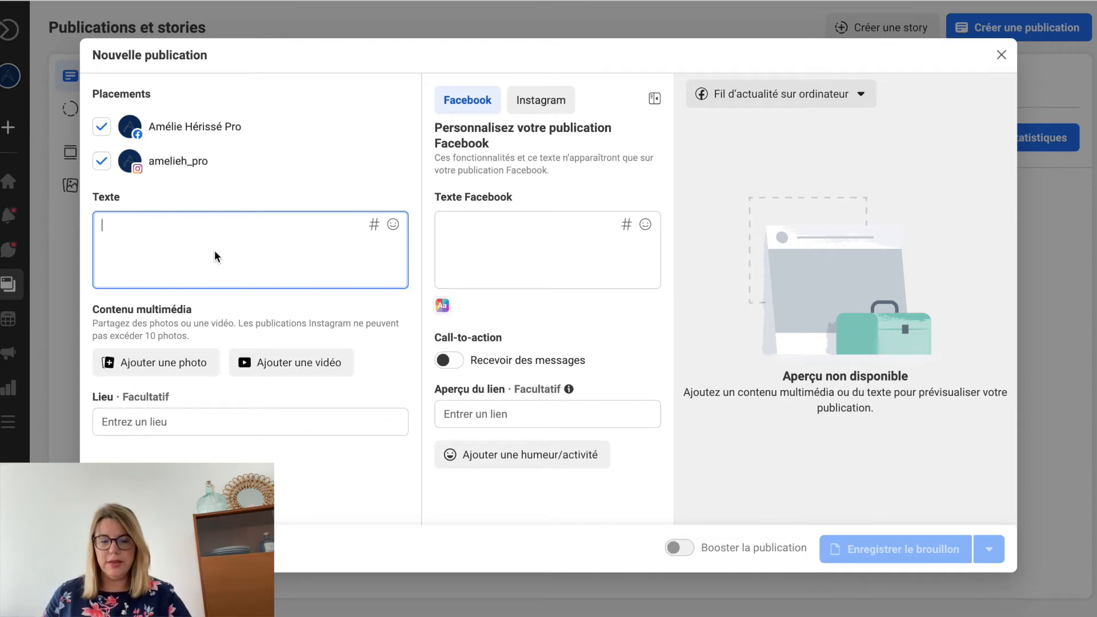
{"action": "type", "text": "Hello la communauté !!  Une nouvelle formation est disponible sur ma chaîne YouTube 🚀"}
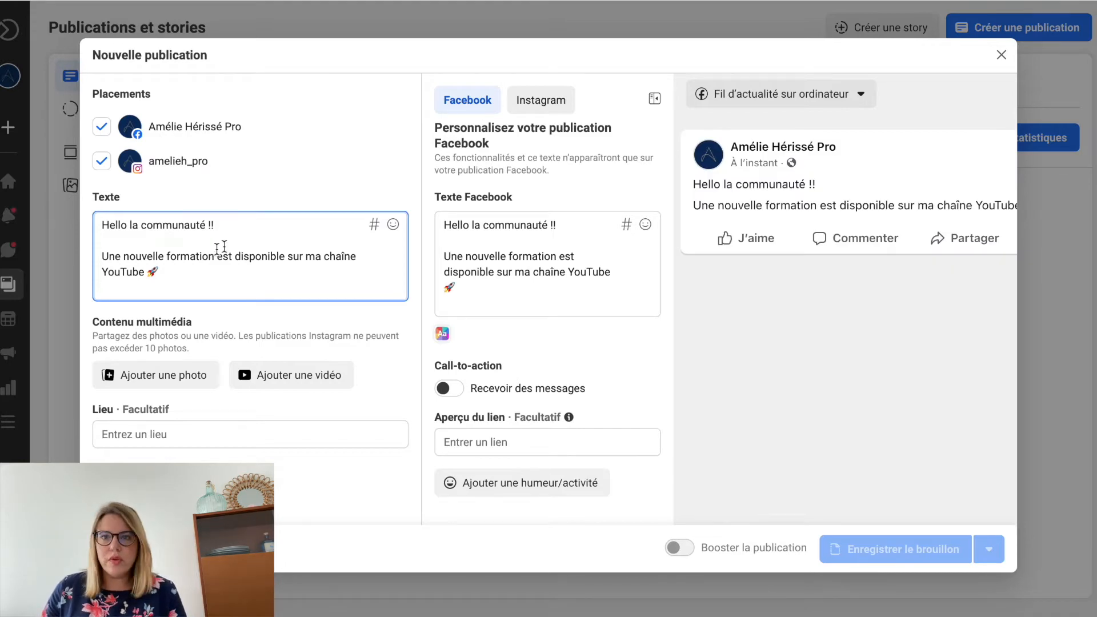
Search the hashtags for "digital" and add #digital to the shared post text.
{"action": "left_click", "coordinate": [374, 226]}
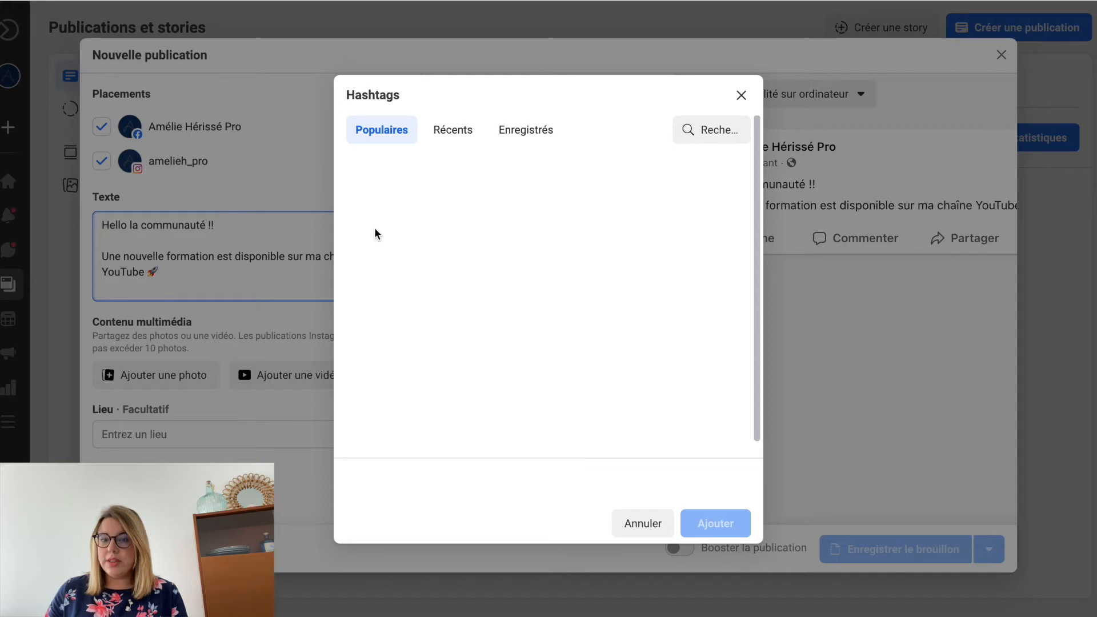
{"action": "left_click", "coordinate": [713, 132]}
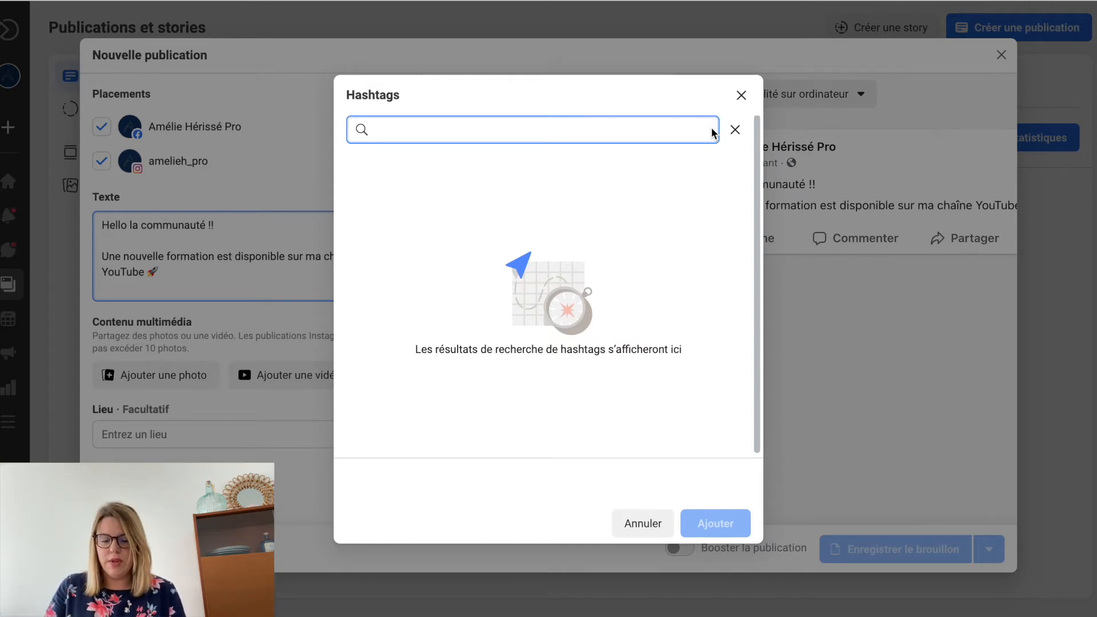
{"action": "type", "text": "digital"}
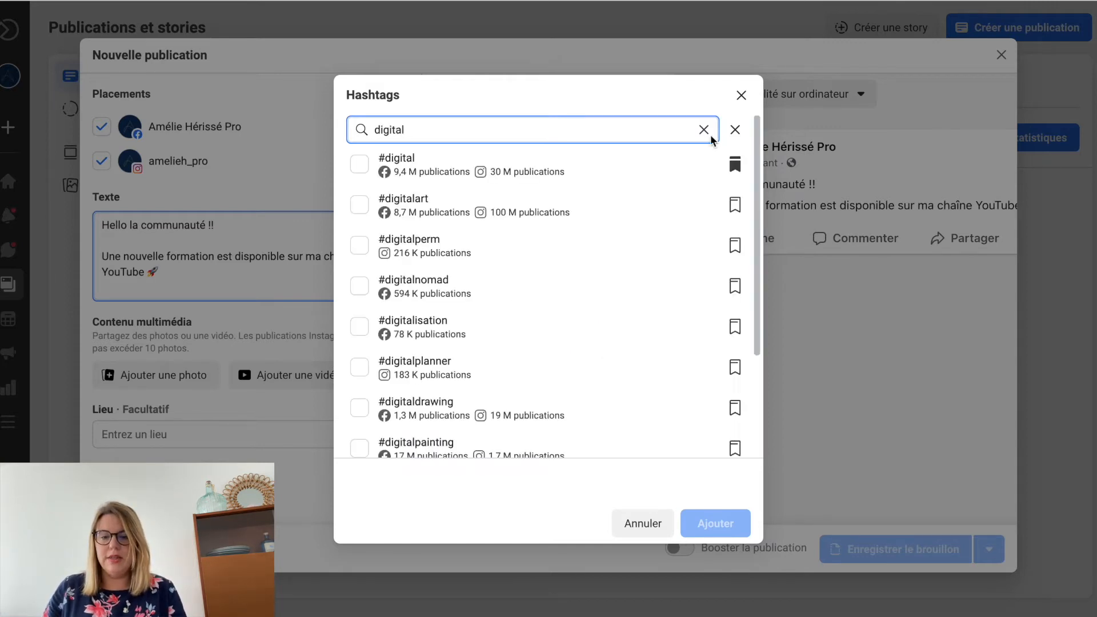
{"action": "left_click", "coordinate": [359, 169]}
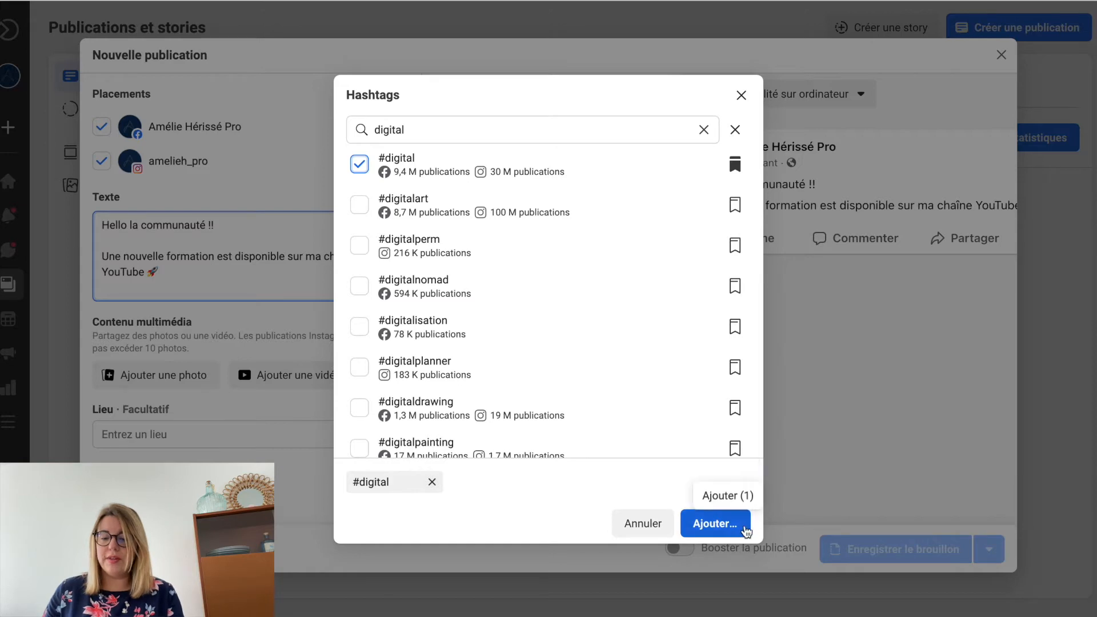
{"action": "left_click", "coordinate": [715, 524]}
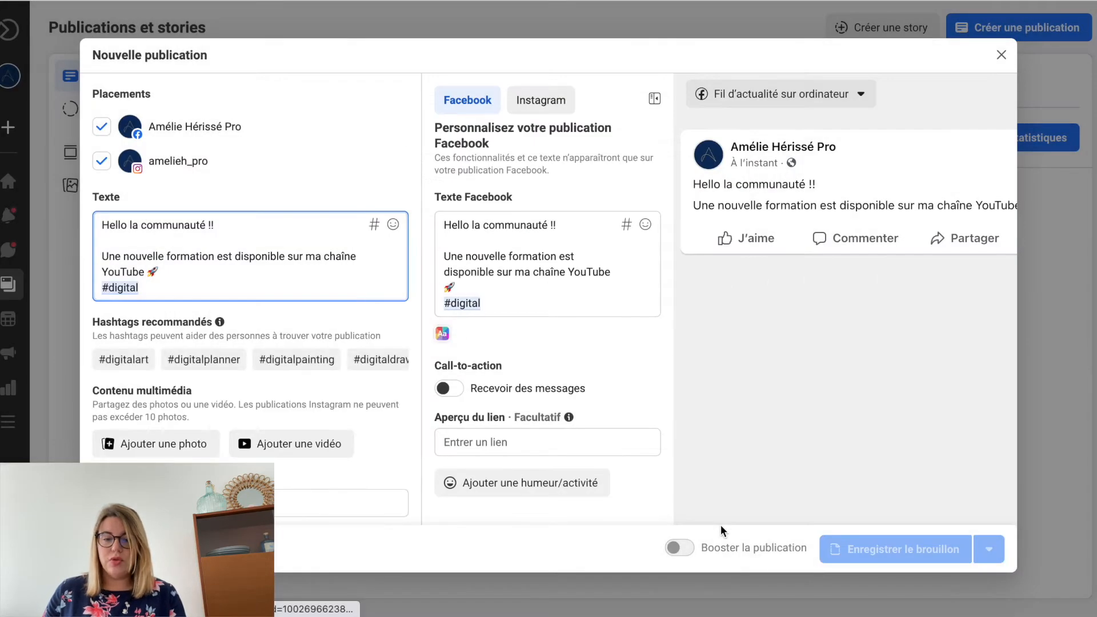
Add the saved hashtags #entreprenariat and #projet to the shared text and insert a blank line above the hashtags.
{"action": "left_click", "coordinate": [375, 225]}
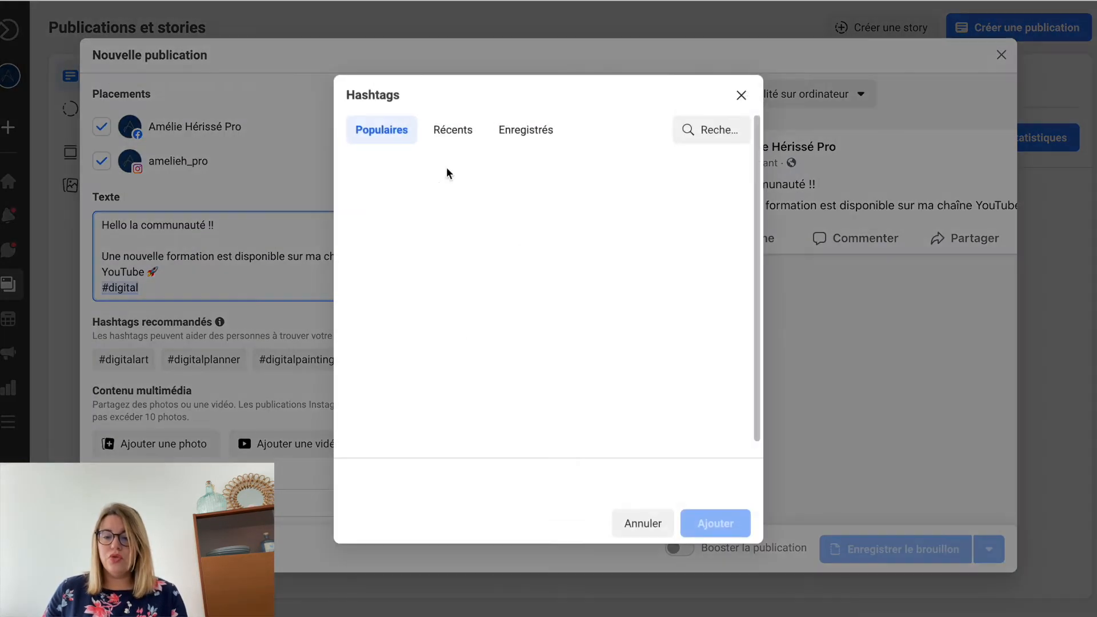
{"action": "left_click", "coordinate": [552, 129]}
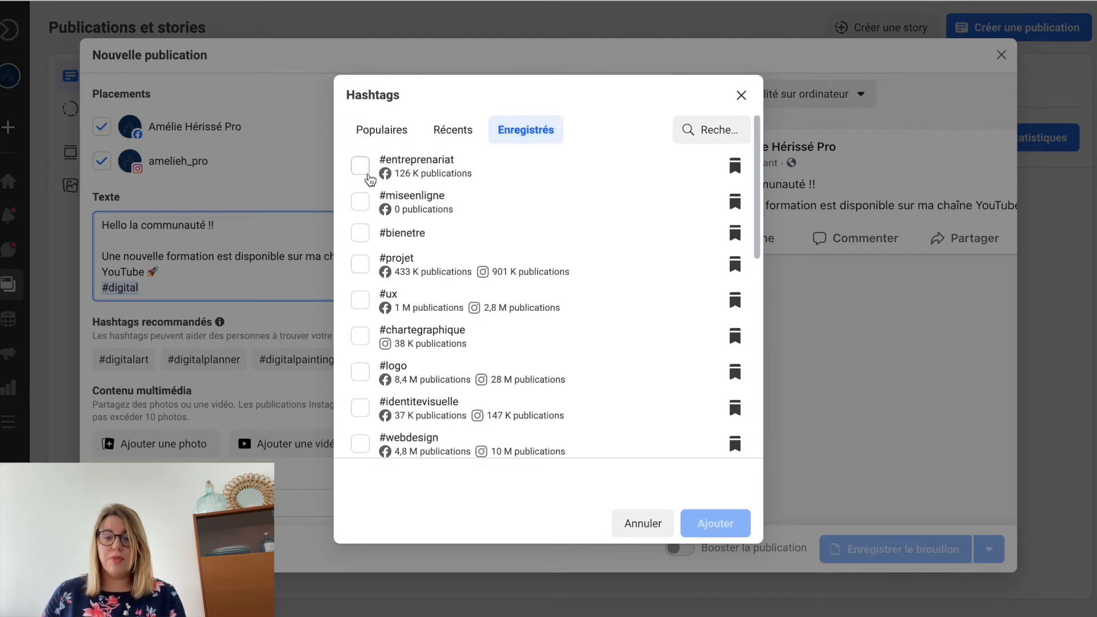
{"action": "left_click", "coordinate": [360, 167]}
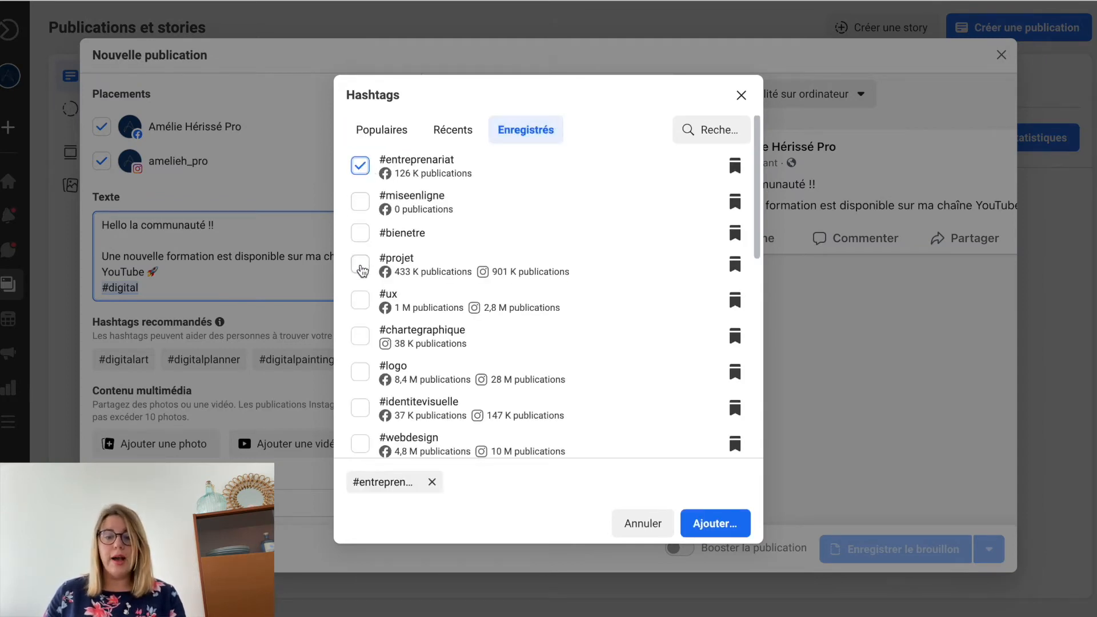
{"action": "left_click", "coordinate": [360, 268]}
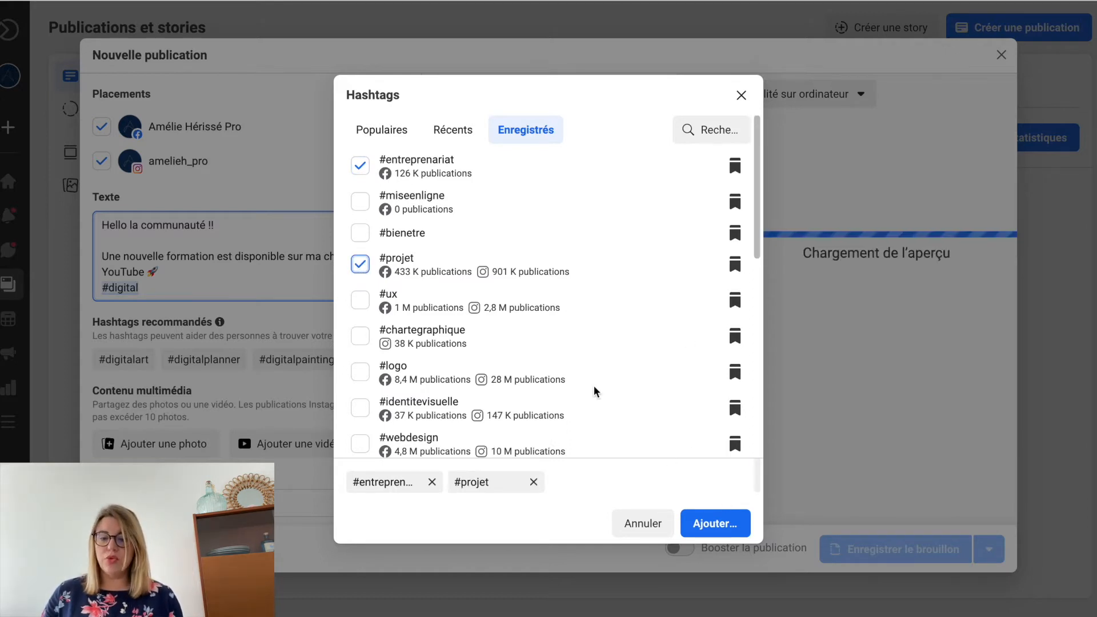
{"action": "left_click", "coordinate": [459, 131]}
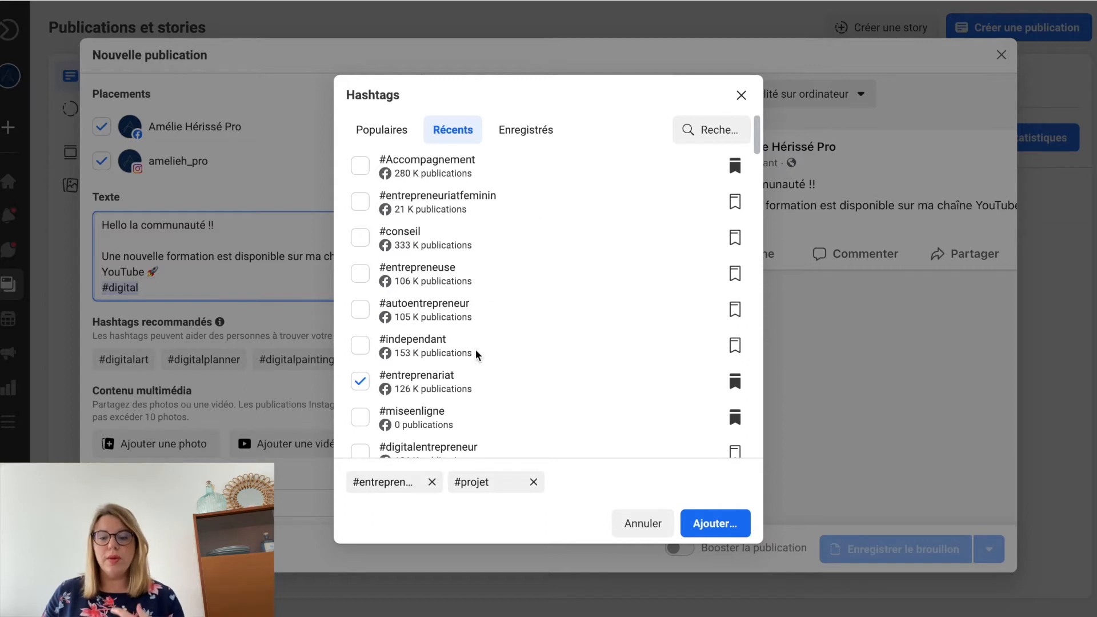
{"action": "scroll", "coordinate": [476, 354], "scroll_direction": "down", "scroll_amount": 3}
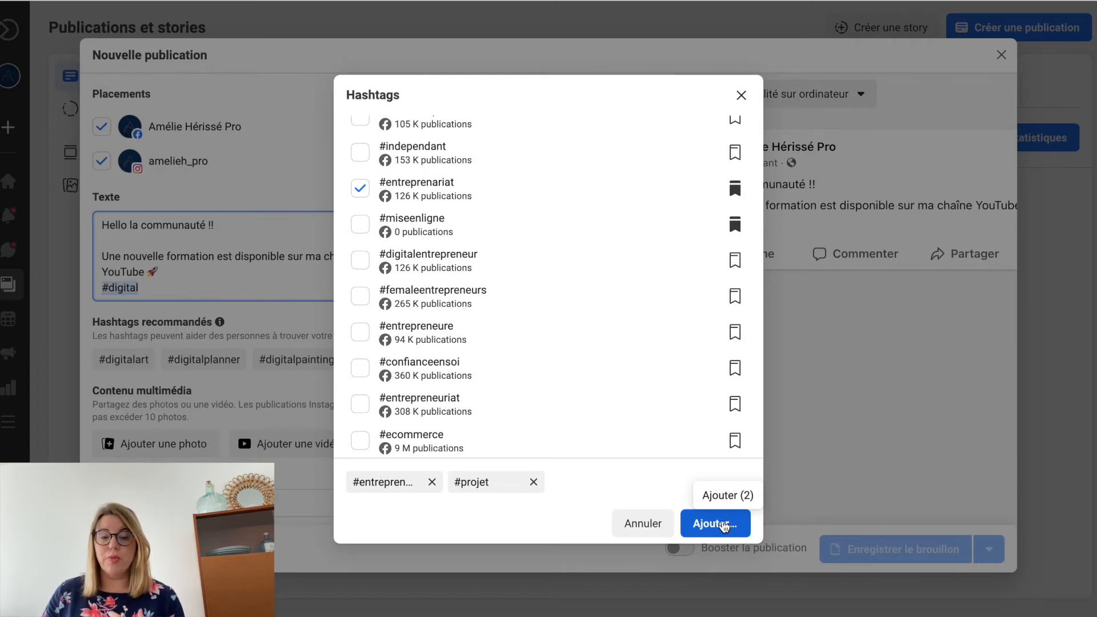
{"action": "left_click", "coordinate": [723, 524]}
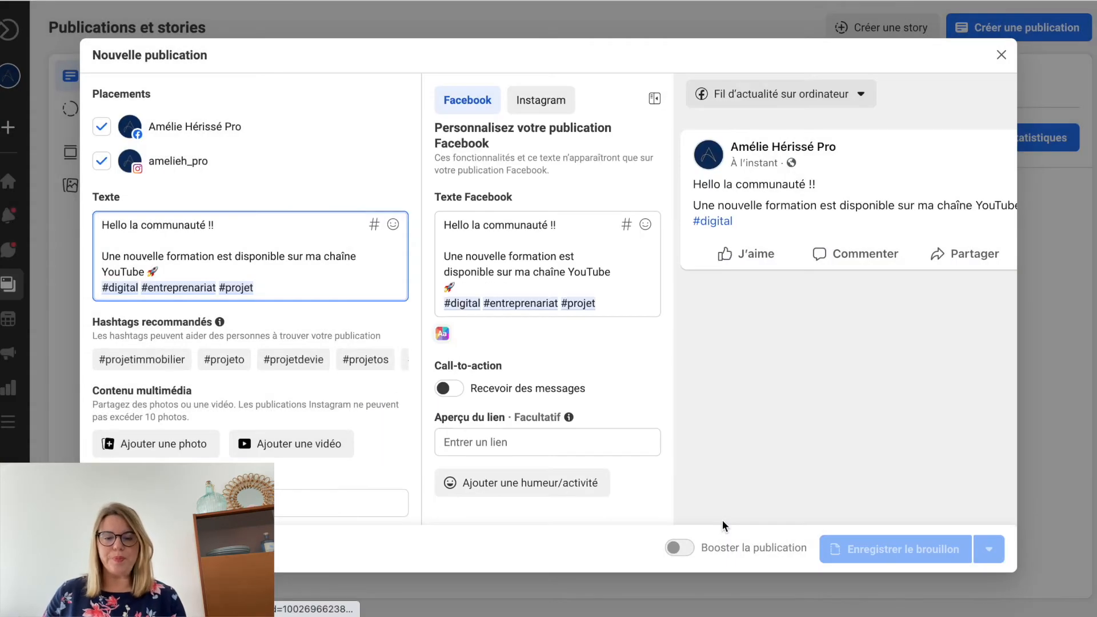
{"action": "left_click", "coordinate": [182, 272]}
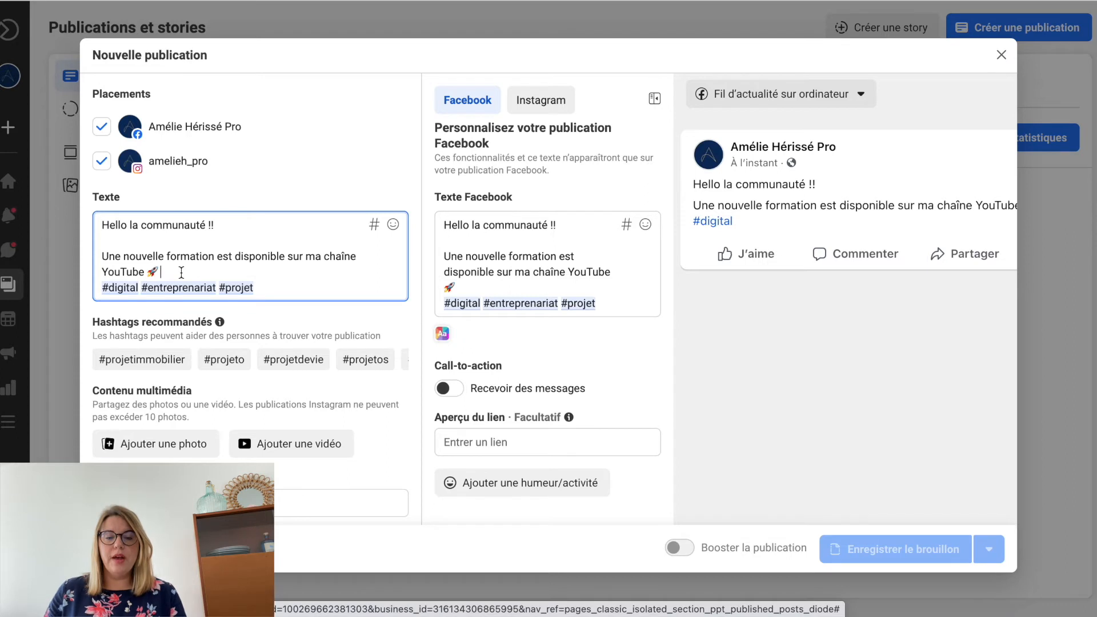
{"action": "key", "text": "Return"}
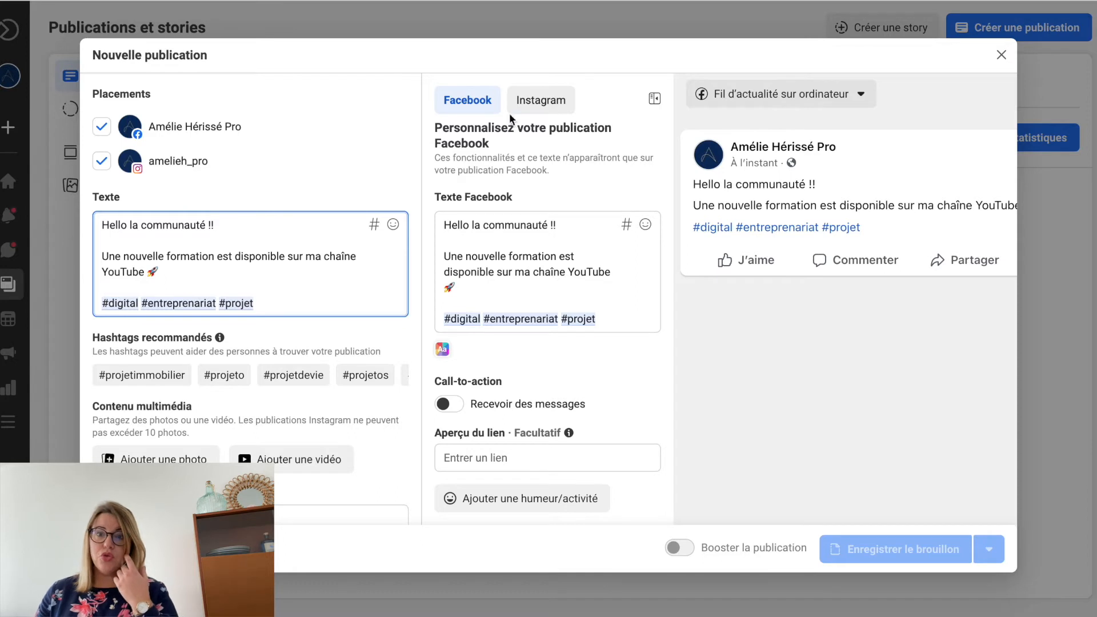
Customize the Facebook version of the text by replacing the greeting "Hello" with "Bonjour".
{"action": "left_click", "coordinate": [460, 225]}
{"action": "left_click_drag", "start_coordinate": [469, 226], "coordinate": [443, 225]}
{"action": "type", "text": "Bonju"}
{"action": "key", "text": "ctrl+shift+Left"}
{"action": "type", "text": "Bonjour"}
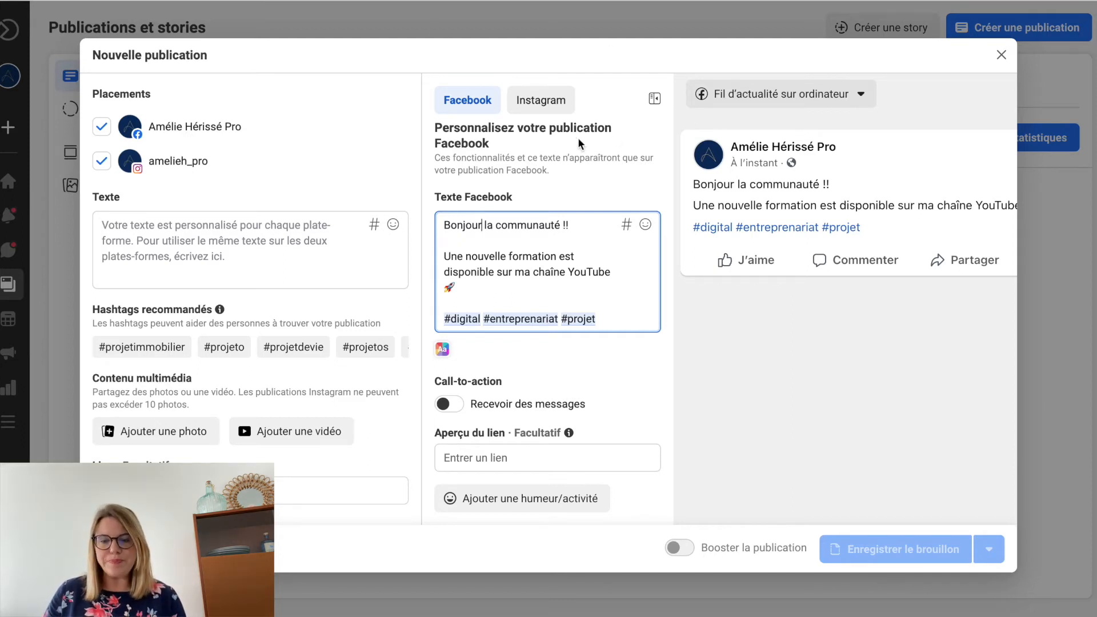
Check the Instagram version of the text and view the emoji choices for the Facebook text.
{"action": "left_click", "coordinate": [540, 109]}
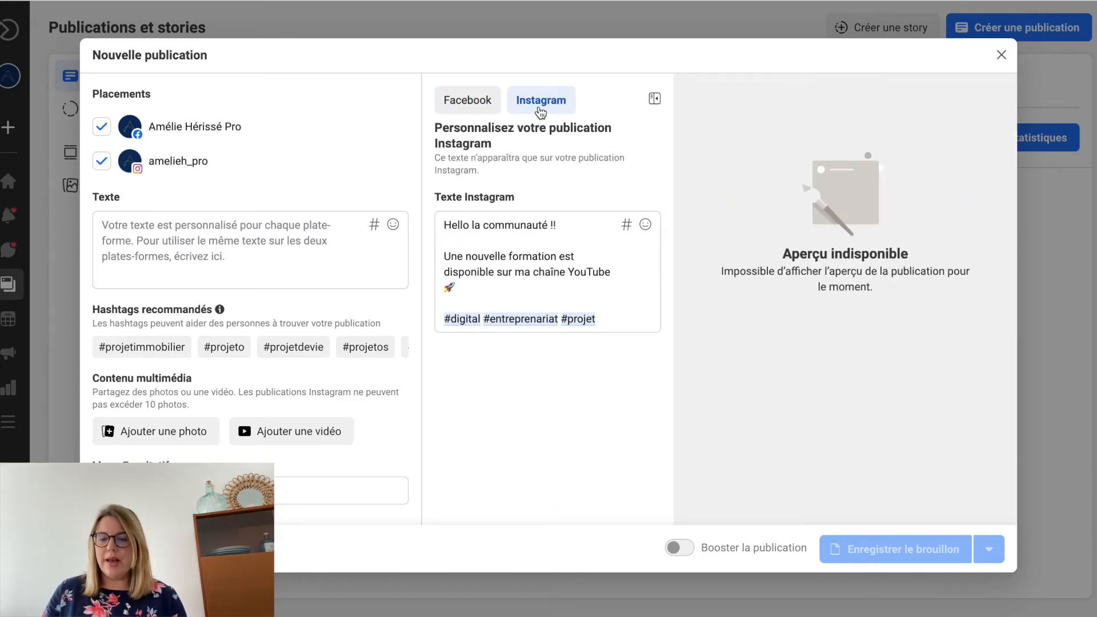
{"action": "left_click", "coordinate": [486, 98]}
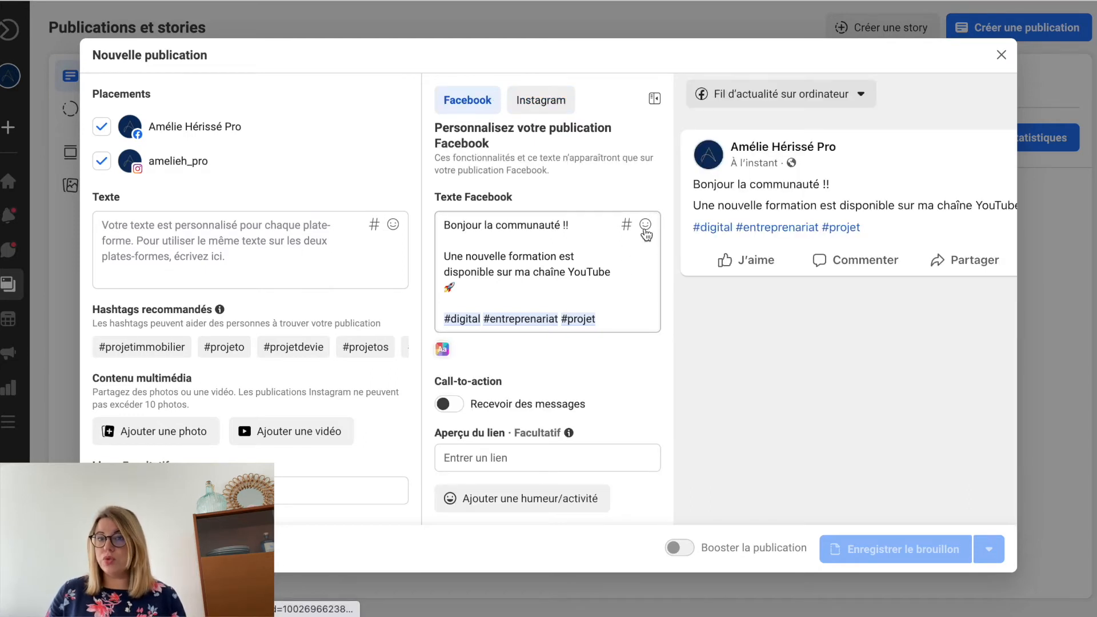
{"action": "left_click", "coordinate": [645, 225]}
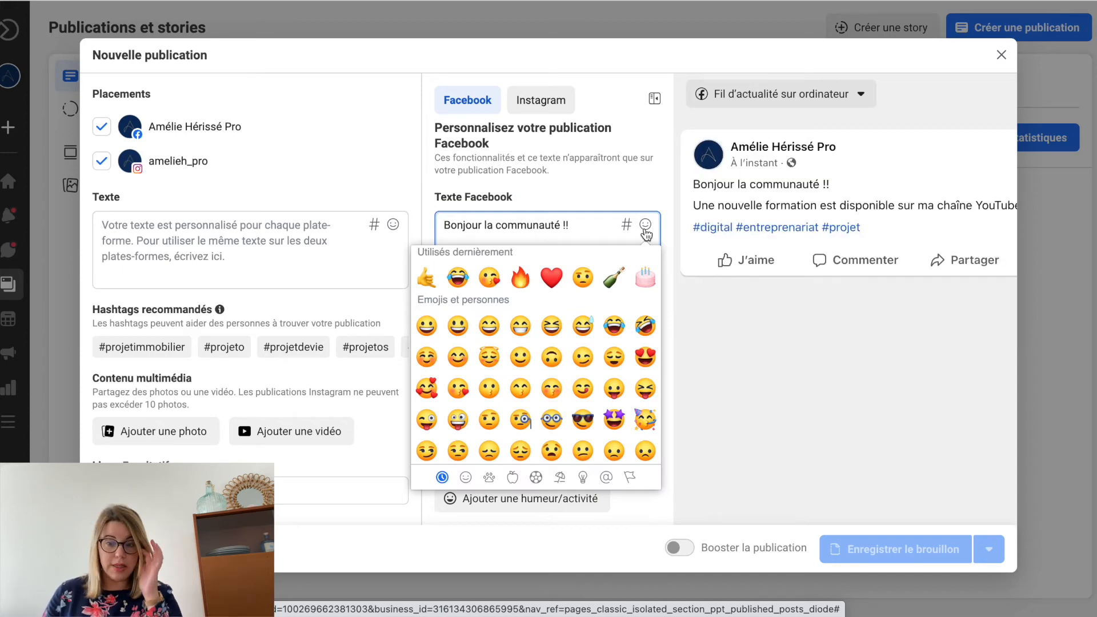
{"action": "left_click", "coordinate": [644, 225]}
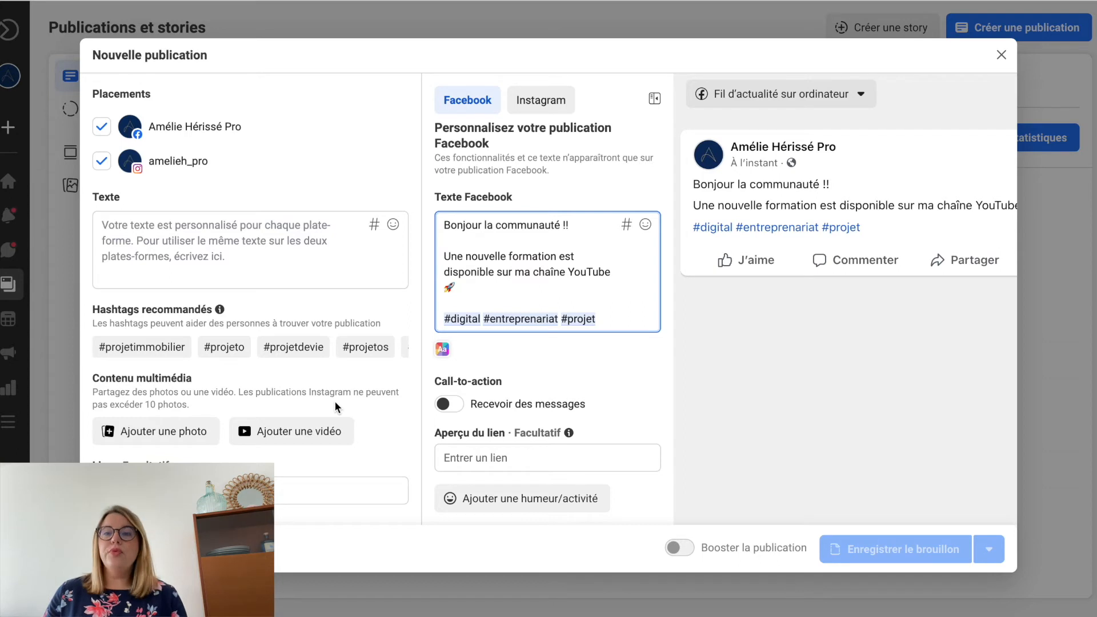
Add the 1080 x 1080 website laptop photo to the post and preview it in the Facebook mobile news feed.
{"action": "left_click", "coordinate": [170, 437]}
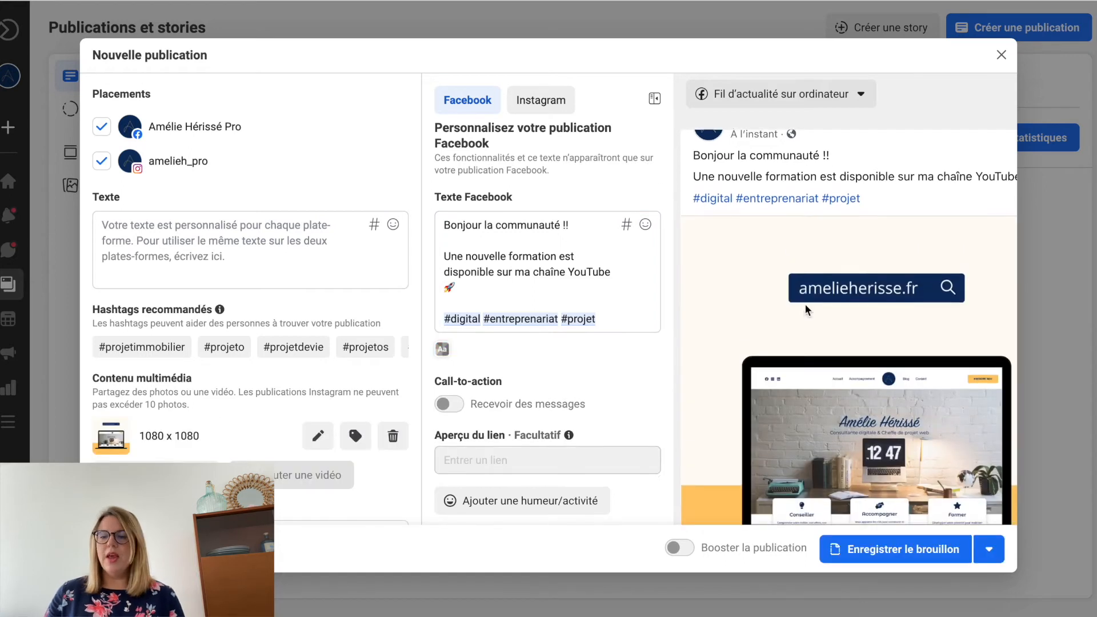
{"action": "left_click", "coordinate": [815, 94]}
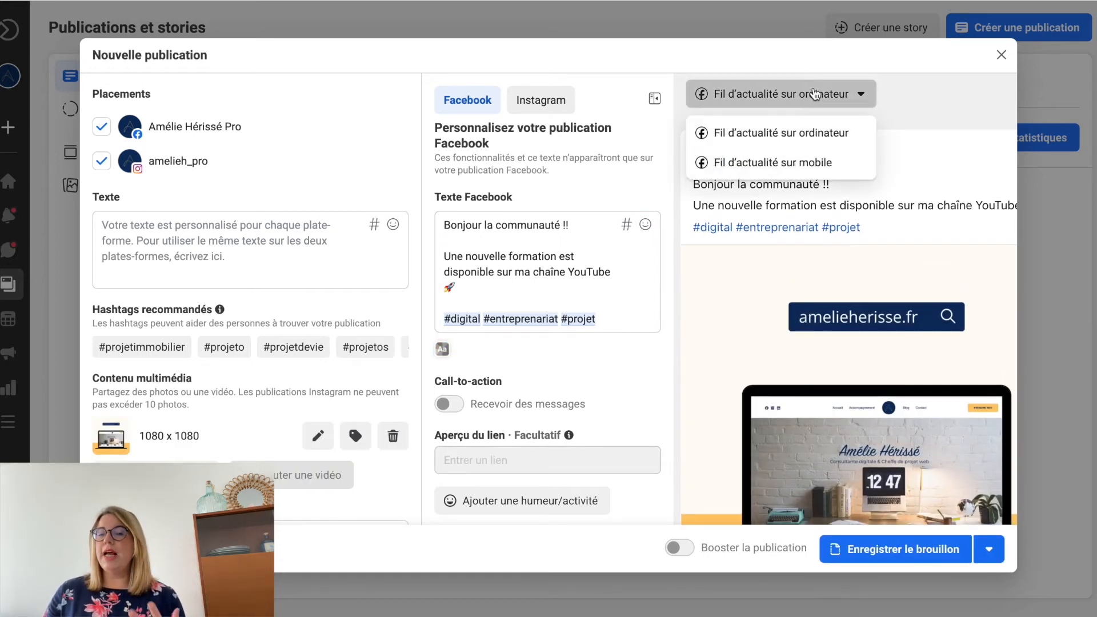
{"action": "left_click", "coordinate": [797, 164]}
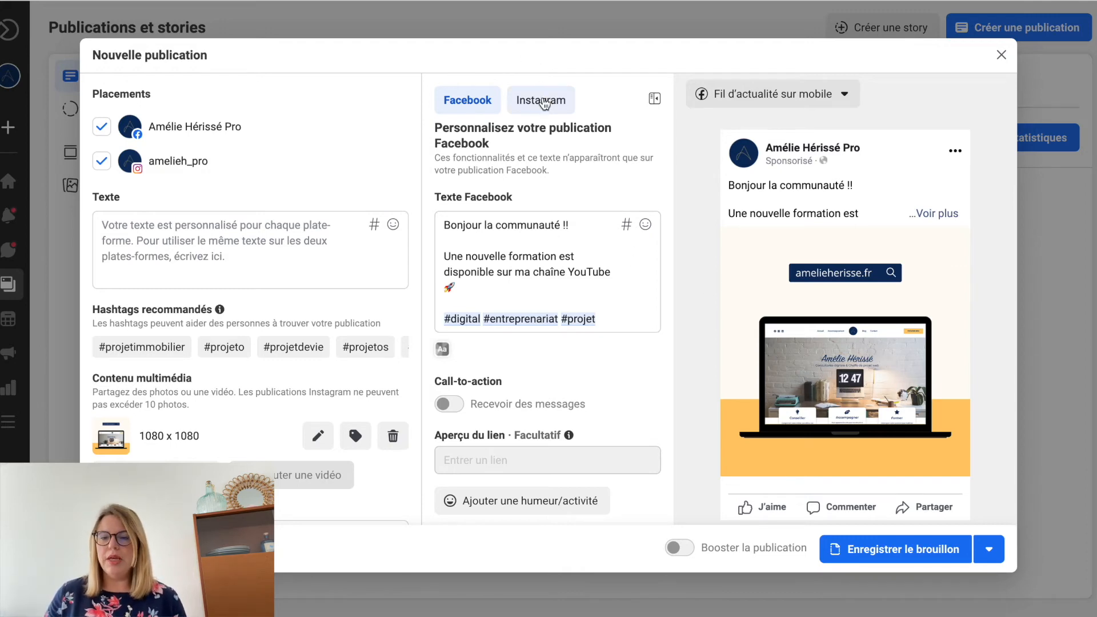
Preview the Instagram version of the post and save the publication as a draft.
{"action": "left_click", "coordinate": [543, 101]}
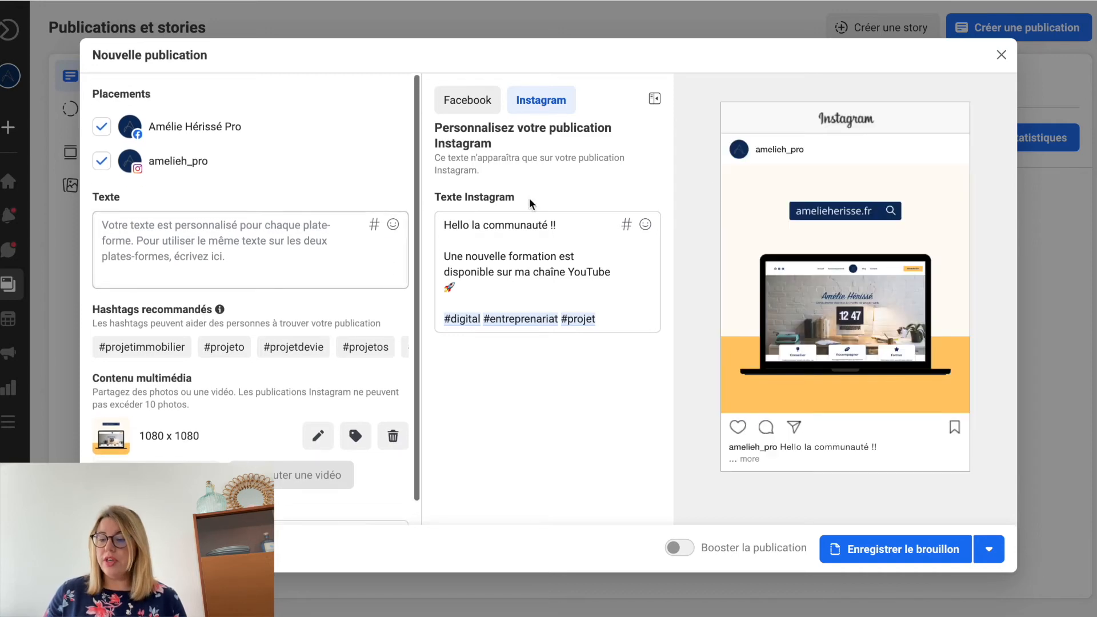
{"action": "left_click", "coordinate": [923, 550]}
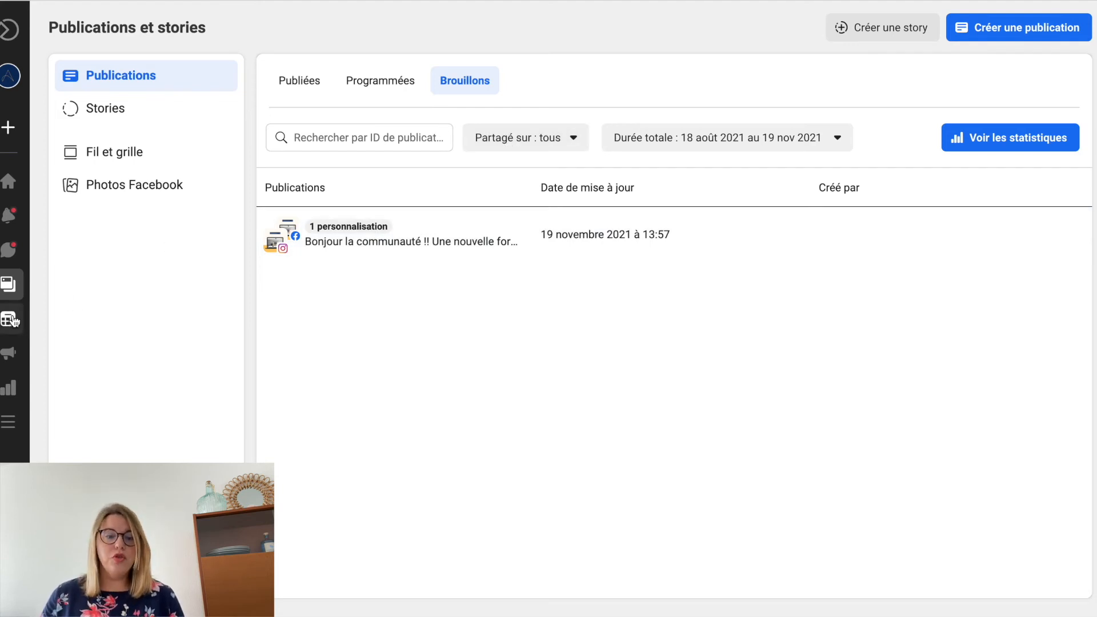
Open the planner at the week of 21 to 27 November 2021 and show the saved drafts beside the calendar.
{"action": "mouse_move", "coordinate": [12, 323]}
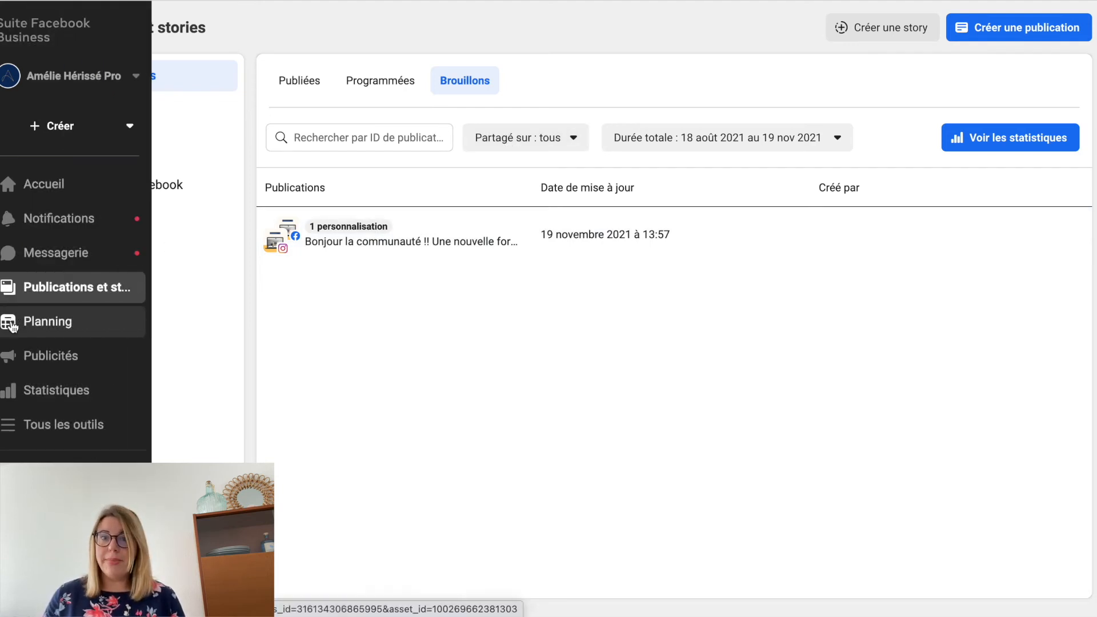
{"action": "left_click", "coordinate": [14, 325]}
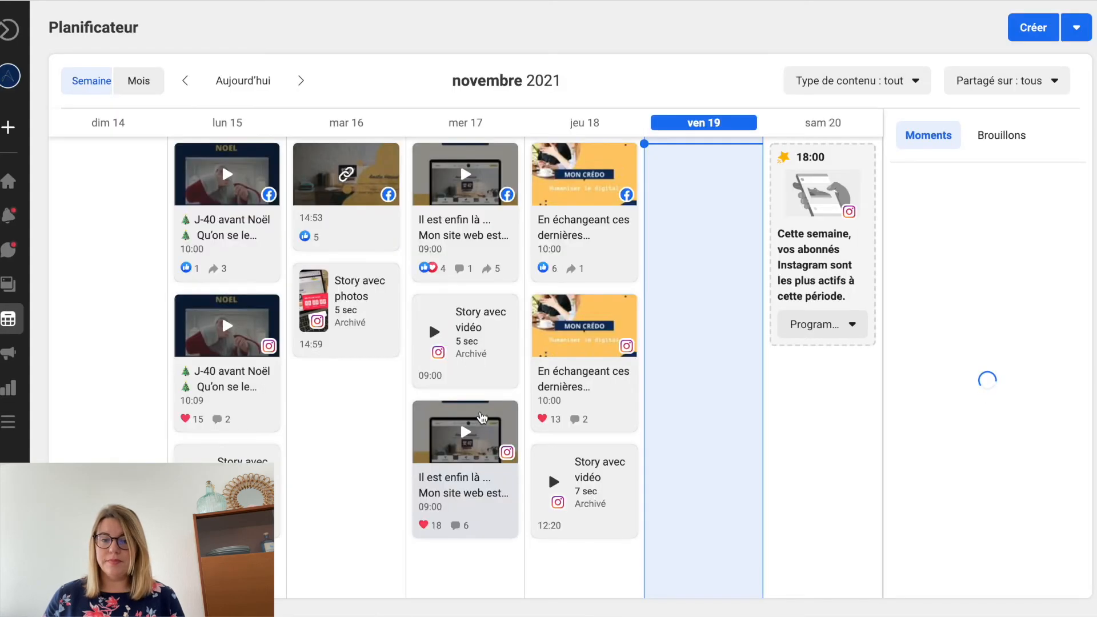
{"action": "left_click", "coordinate": [300, 81]}
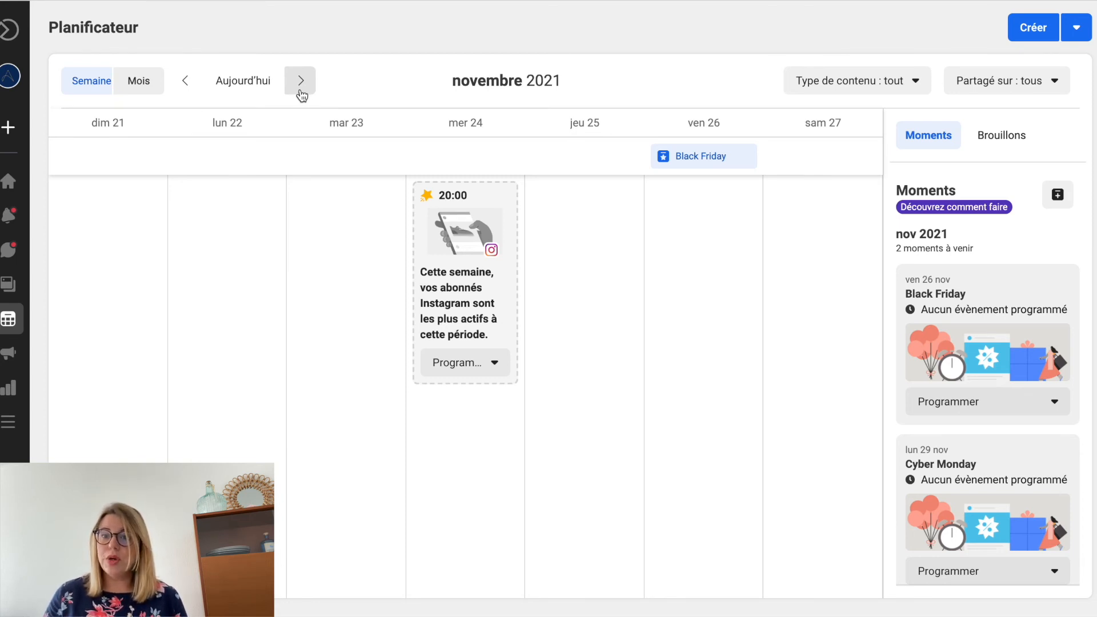
{"action": "left_click", "coordinate": [993, 138]}
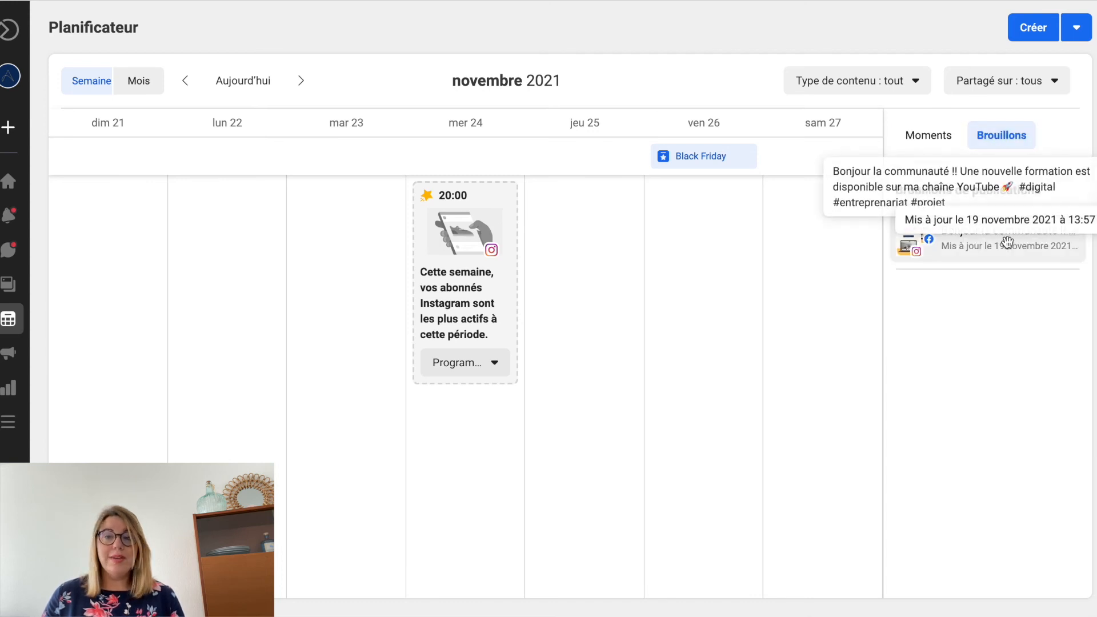
Schedule the saved draft for both Facebook and Instagram on 24 November 2021 at 08:00 PM.
{"action": "left_click_drag", "start_coordinate": [994, 242], "coordinate": [502, 297]}
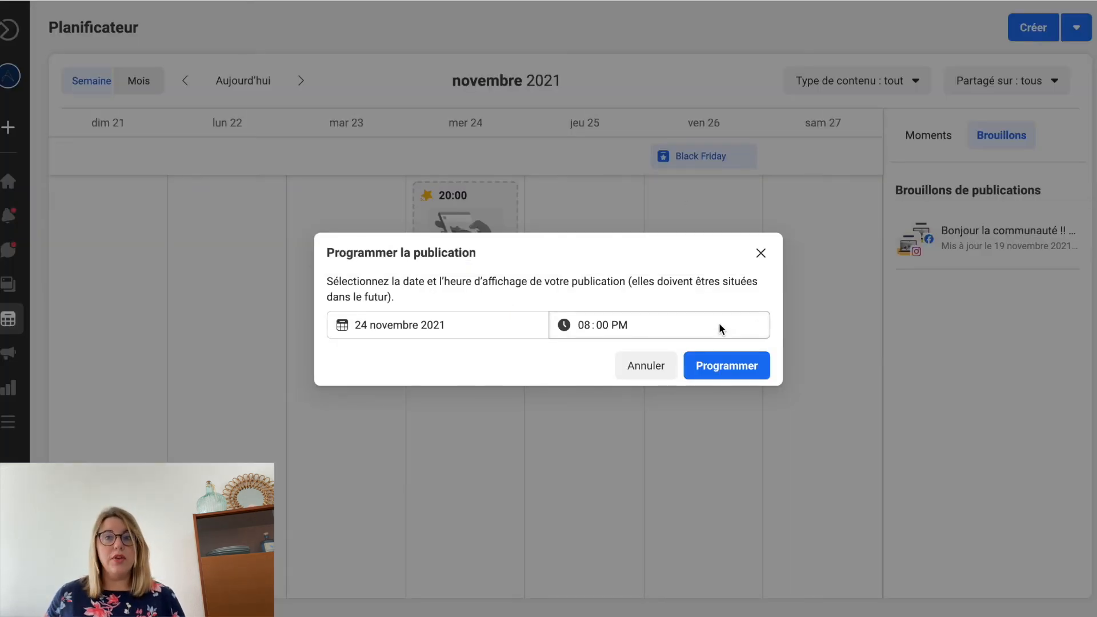
{"action": "left_click", "coordinate": [739, 375]}
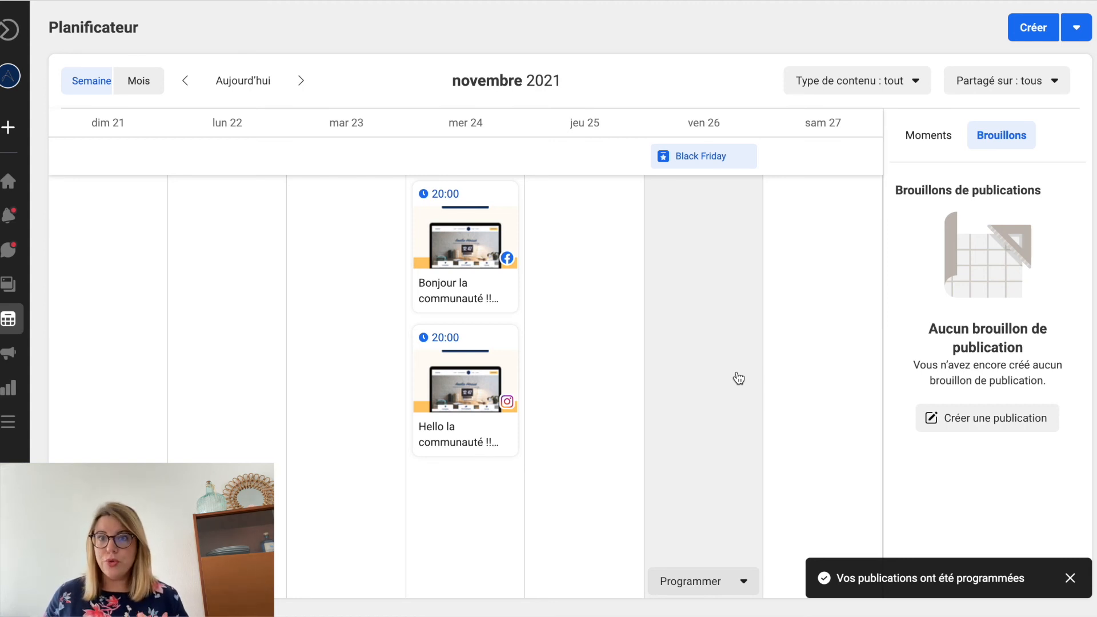
Reschedule only the Facebook publication to 25 November 2021 at 10:00 AM.
{"action": "left_click_drag", "start_coordinate": [470, 290], "coordinate": [583, 292]}
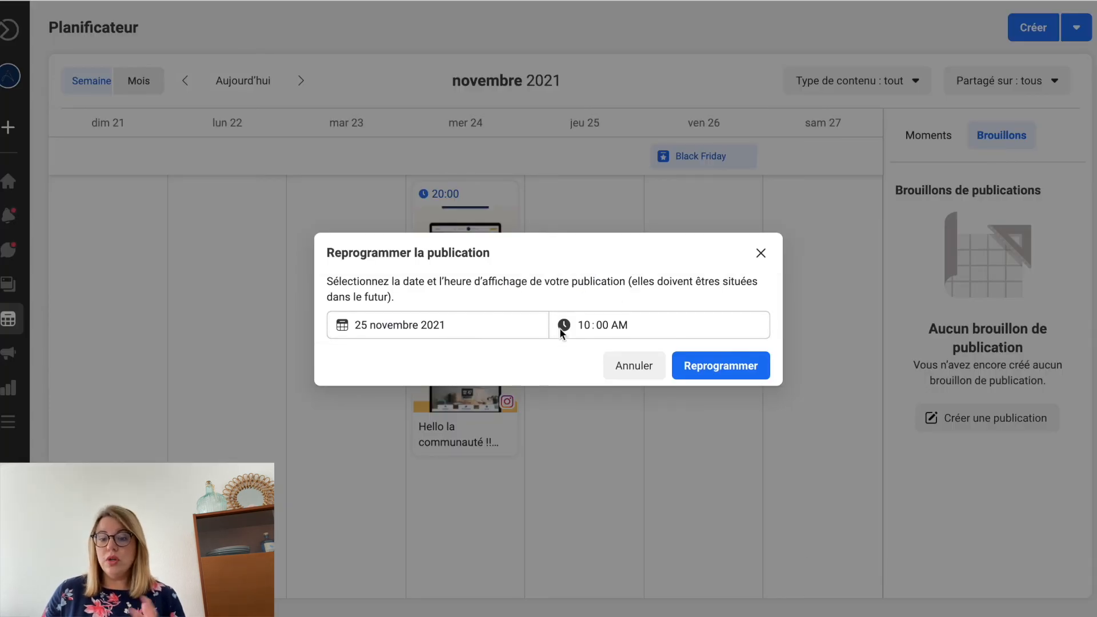
{"action": "left_click", "coordinate": [586, 328]}
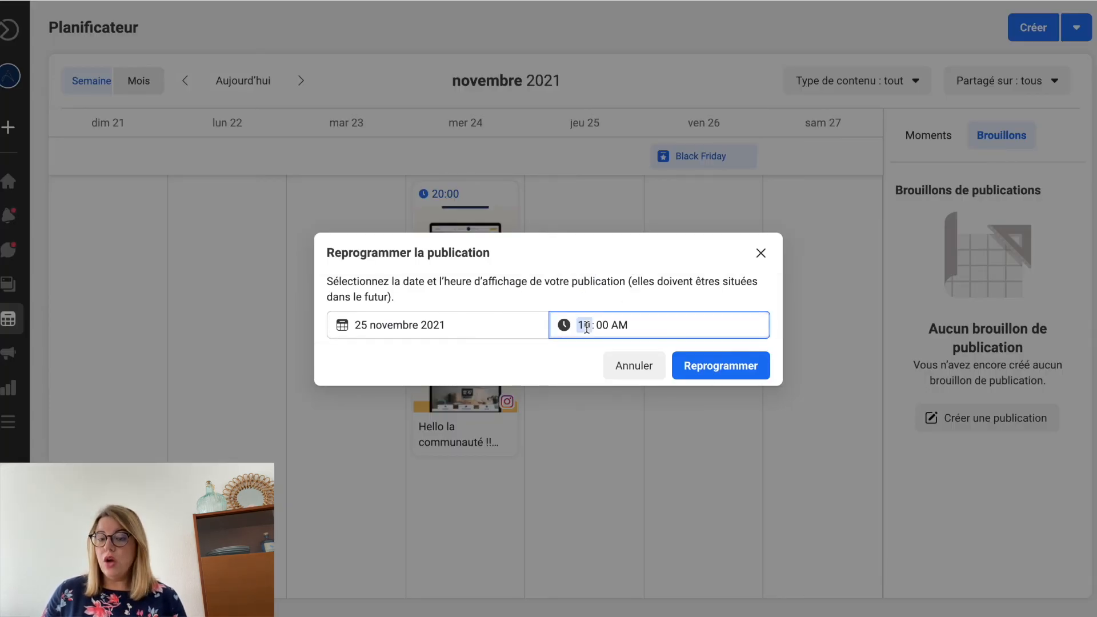
{"action": "left_click", "coordinate": [617, 324]}
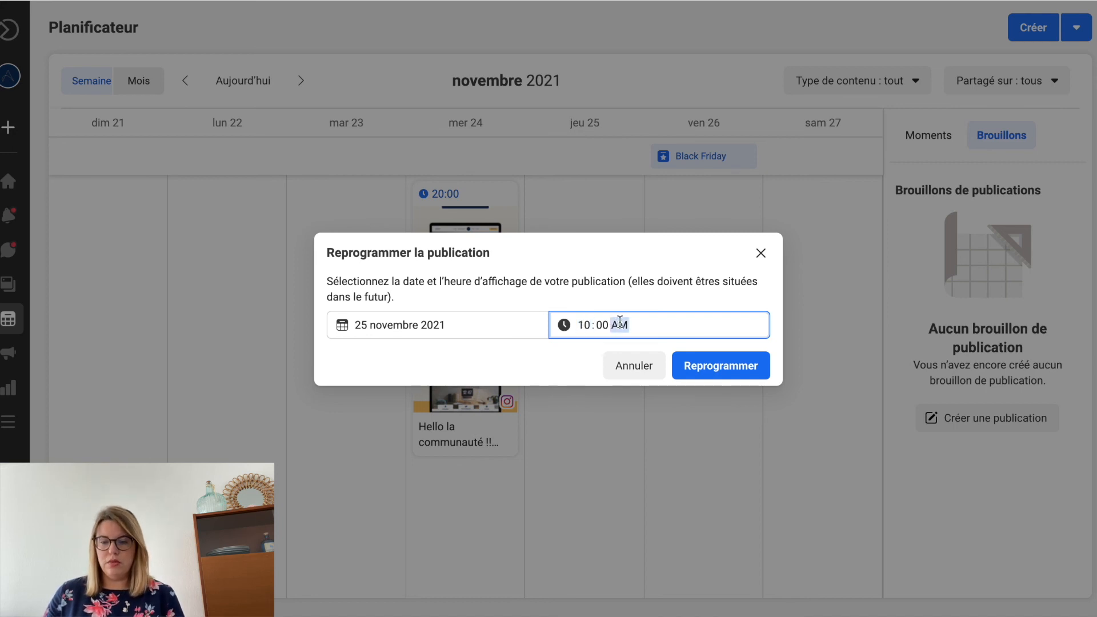
{"action": "left_click", "coordinate": [708, 372]}
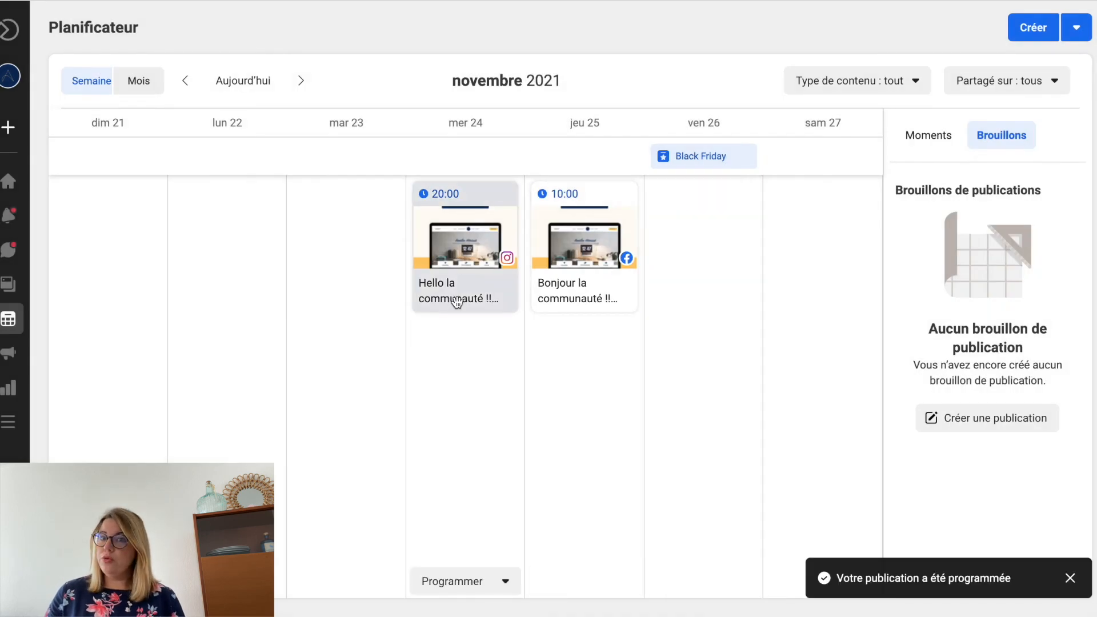
{"action": "mouse_move", "coordinate": [456, 302]}
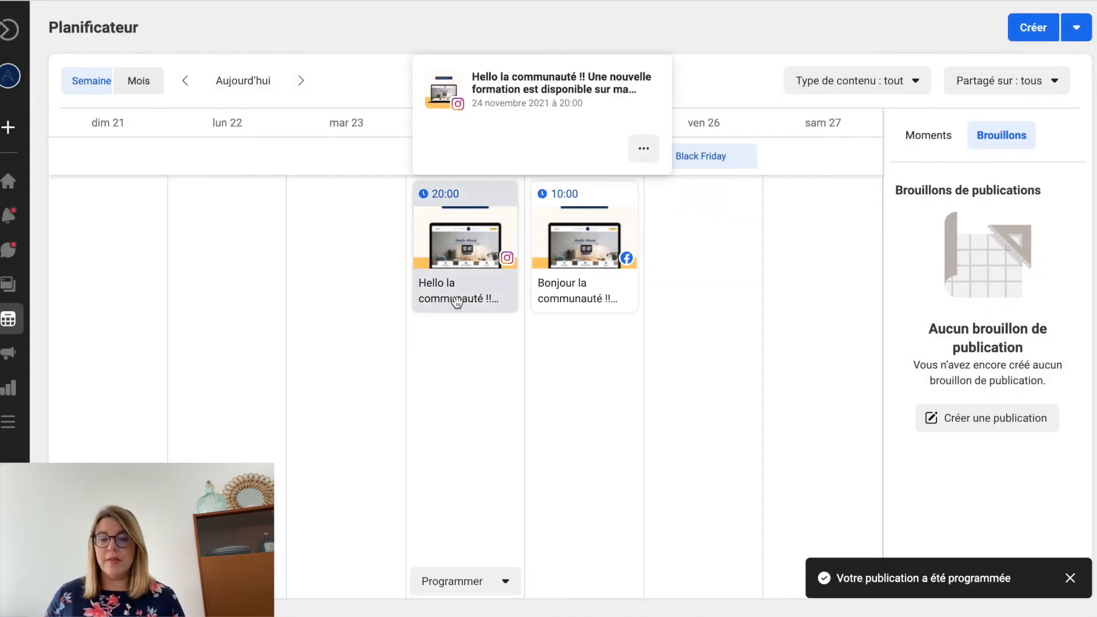